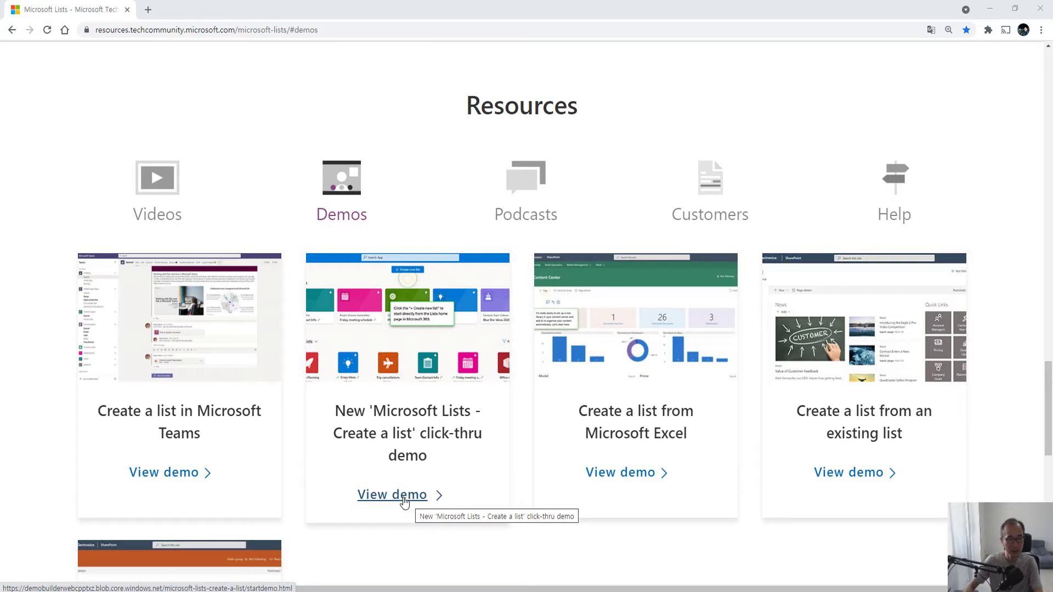
- Open the 'Microsoft Lists - Create a list' click-thru demo, translate its page into Korean and begin the demo without guidance
{"action": "left_click", "coordinate": [404, 497]}
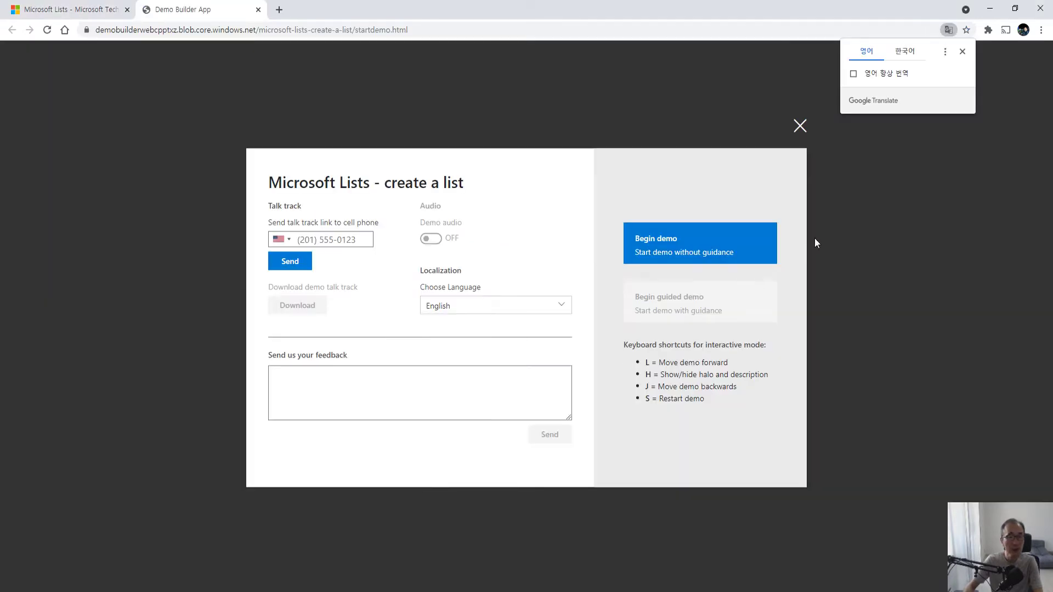
{"action": "left_click", "coordinate": [906, 52]}
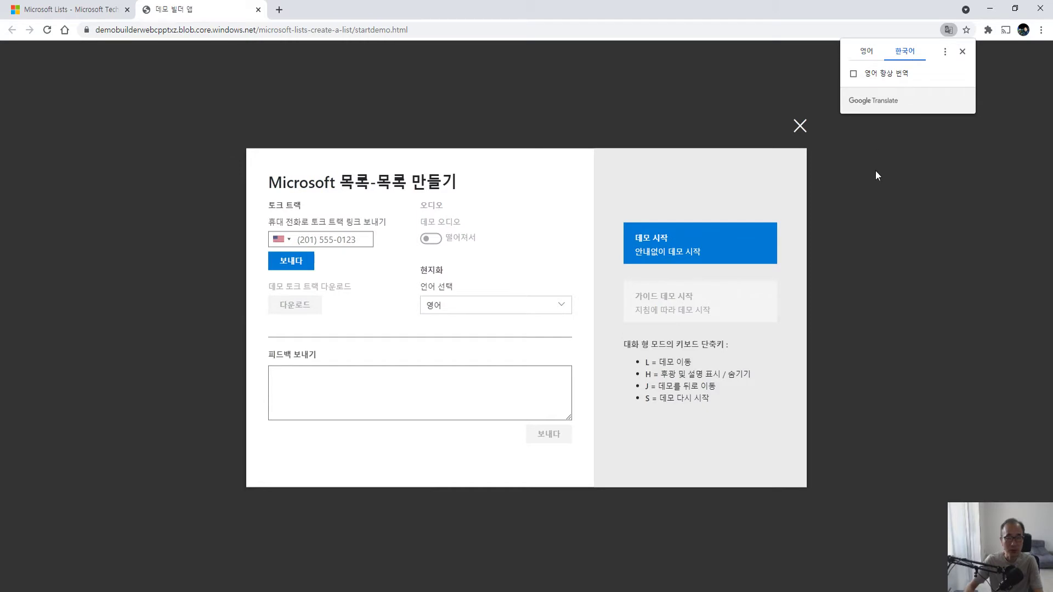
{"action": "left_click", "coordinate": [960, 55]}
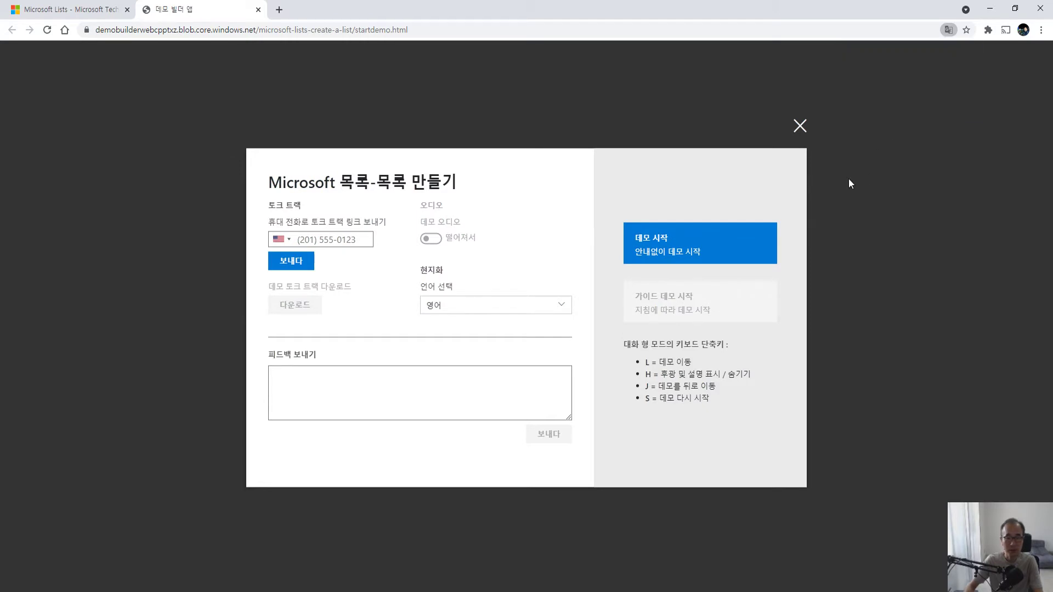
{"action": "left_click", "coordinate": [688, 251]}
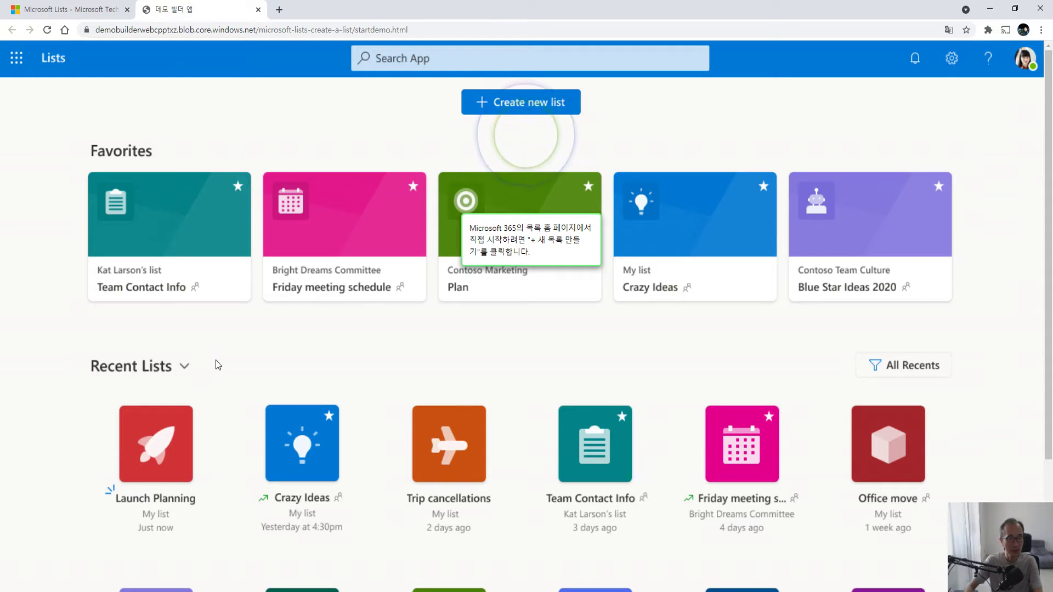
- Start a new list from the Lists home page using the Event itinerary template
{"action": "scroll", "coordinate": [275, 342], "scroll_direction": "down", "scroll_amount": 2}
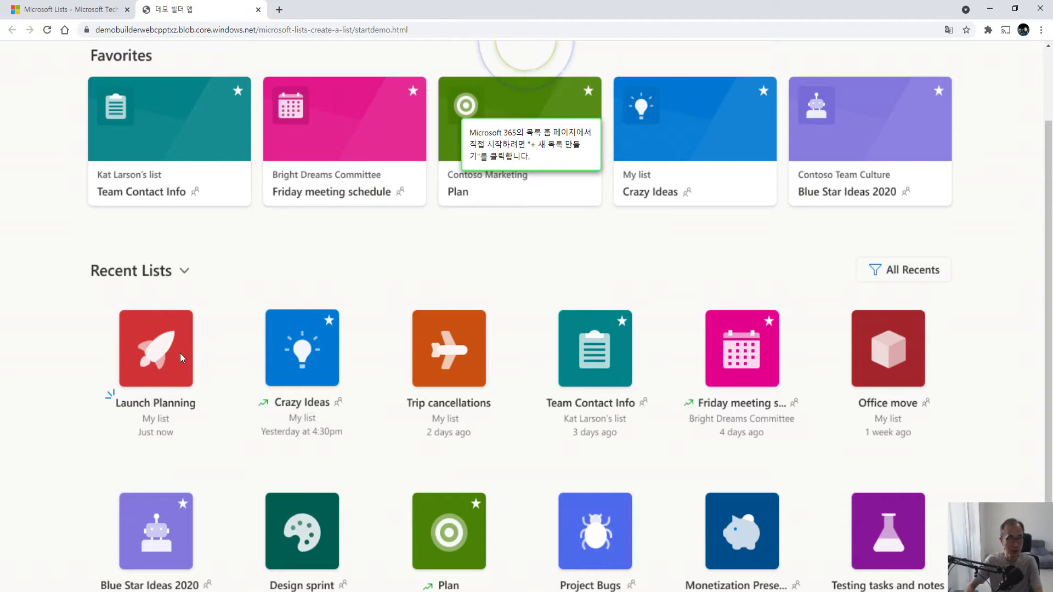
{"action": "scroll", "coordinate": [234, 359], "scroll_direction": "up", "scroll_amount": 2}
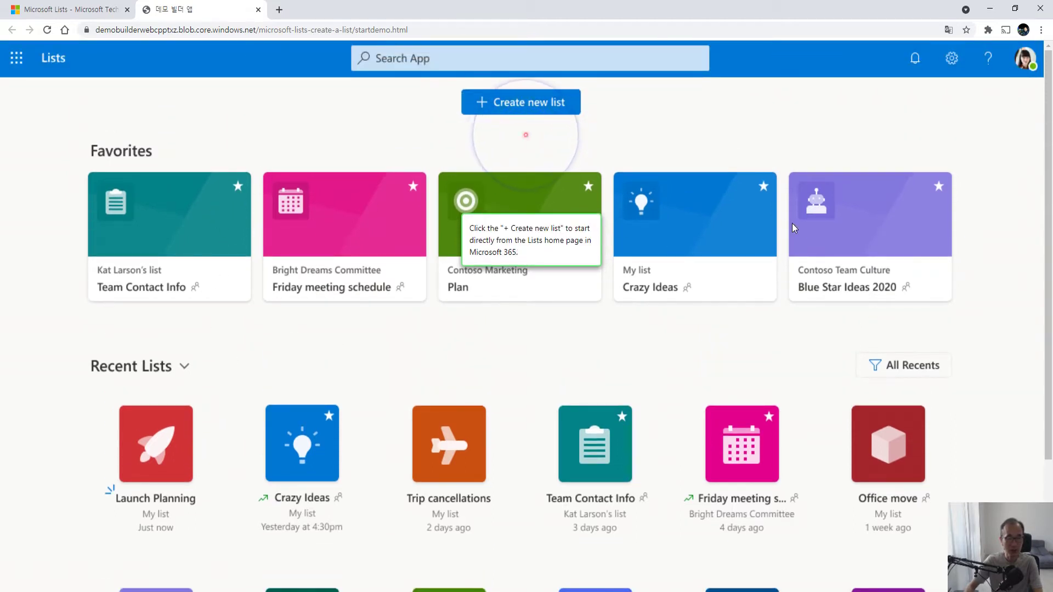
{"action": "scroll", "coordinate": [811, 305], "scroll_direction": "down", "scroll_amount": 3}
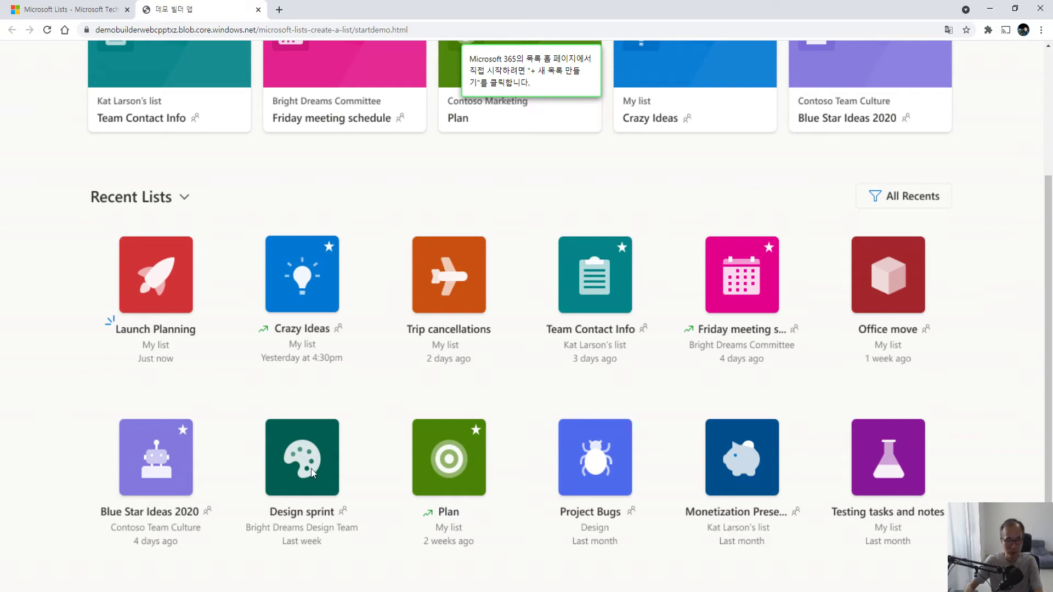
{"action": "scroll", "coordinate": [432, 370], "scroll_direction": "up", "scroll_amount": 3}
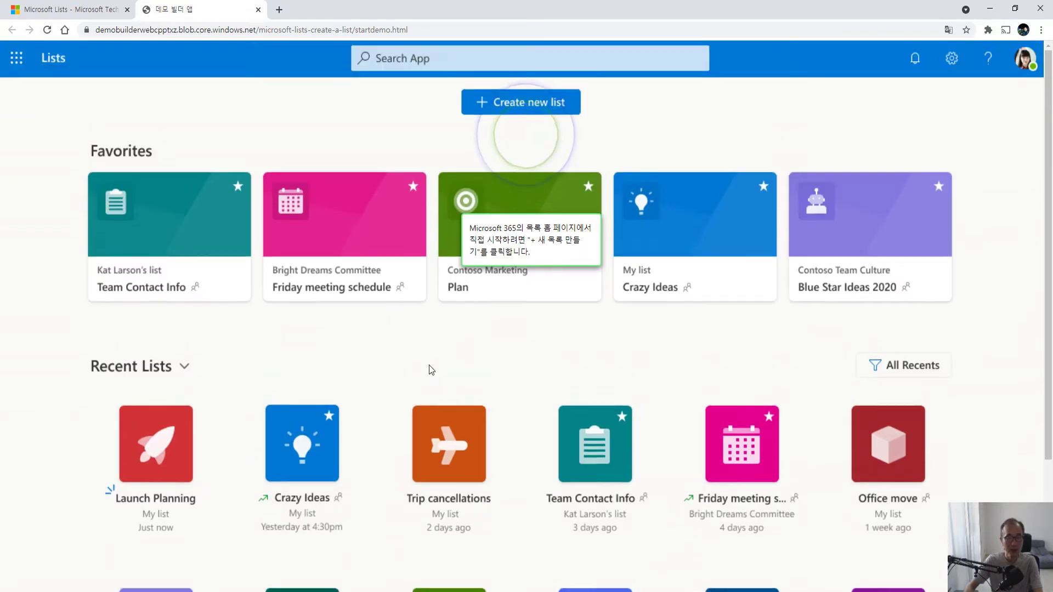
{"action": "left_click", "coordinate": [530, 104]}
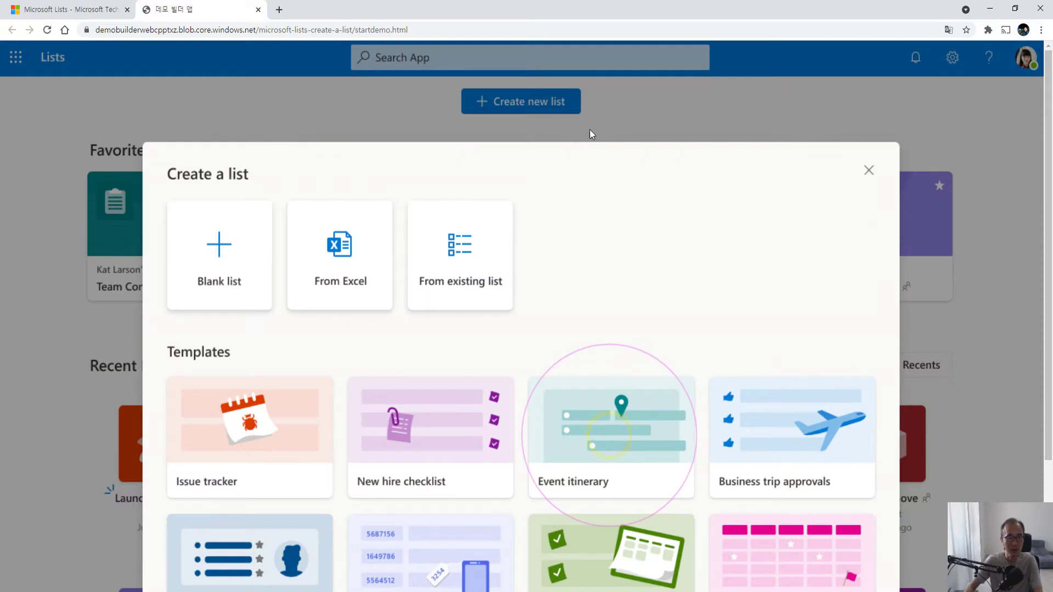
{"action": "scroll", "coordinate": [966, 253], "scroll_direction": "down", "scroll_amount": 2}
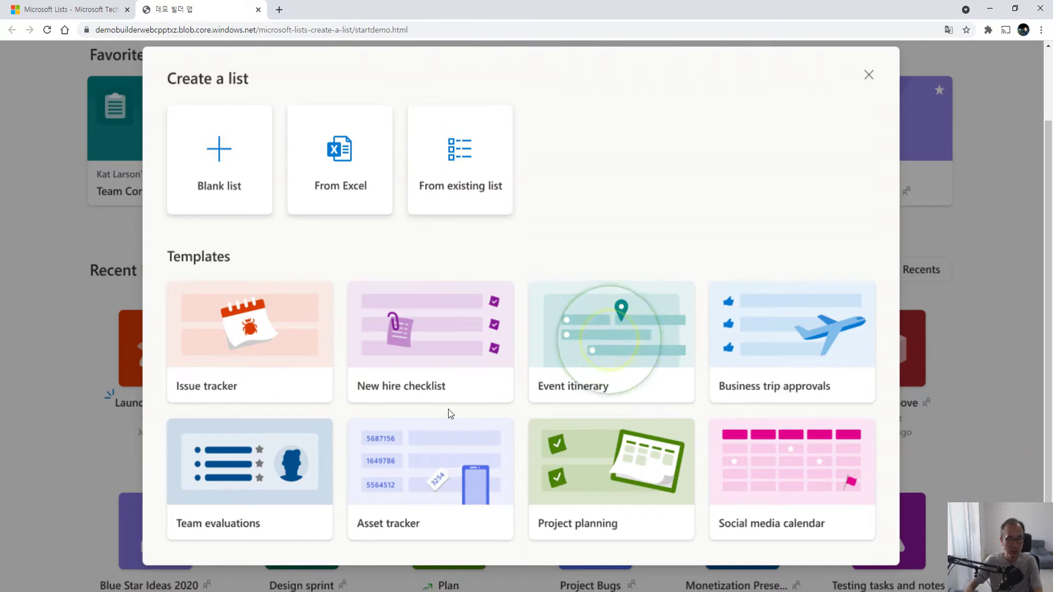
{"action": "mouse_move", "coordinate": [581, 346]}
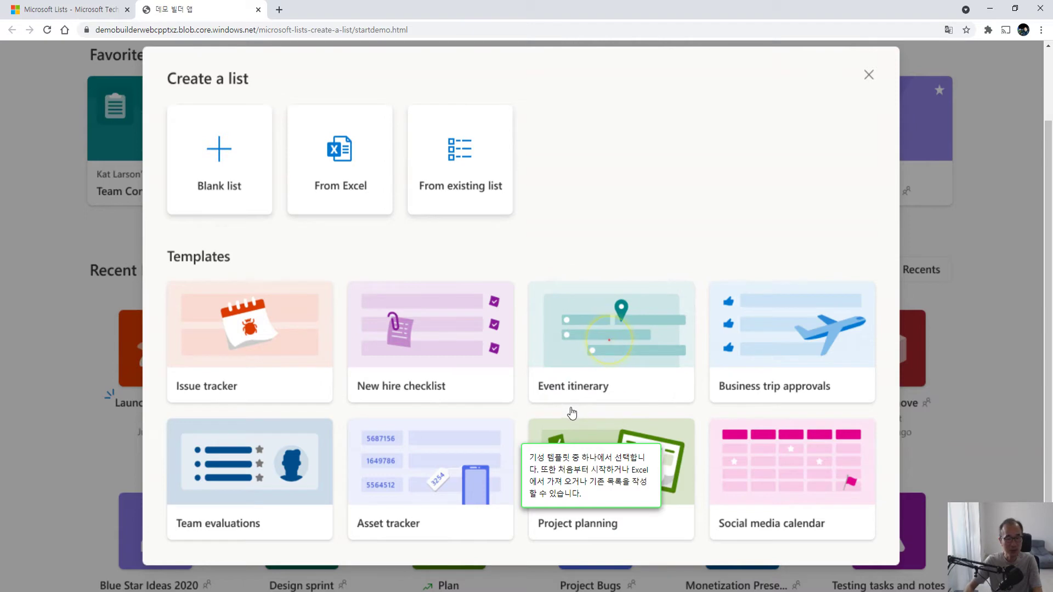
{"action": "left_click", "coordinate": [602, 350]}
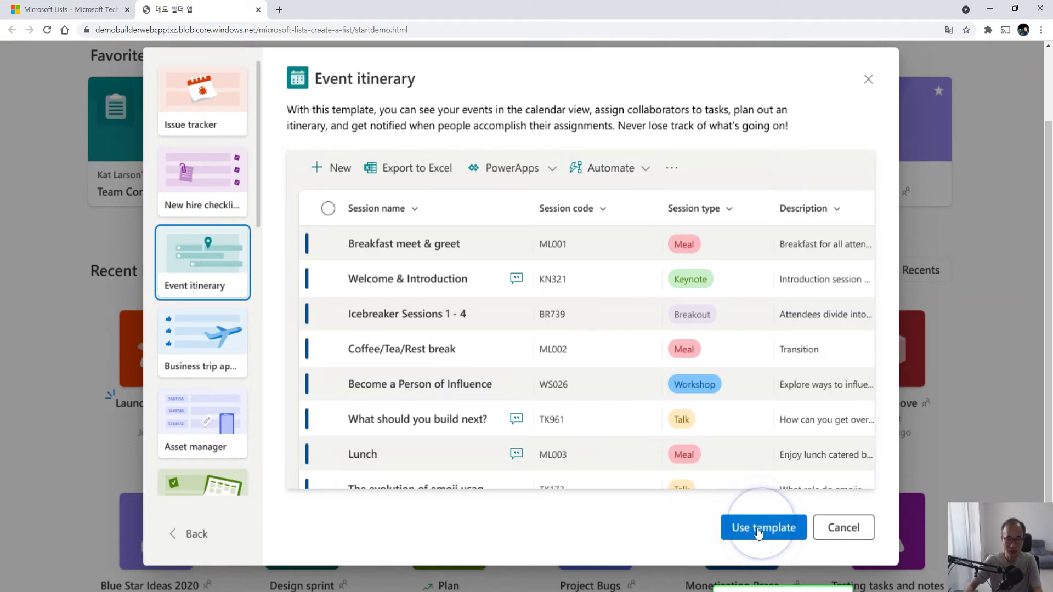
{"action": "left_click", "coordinate": [759, 530]}
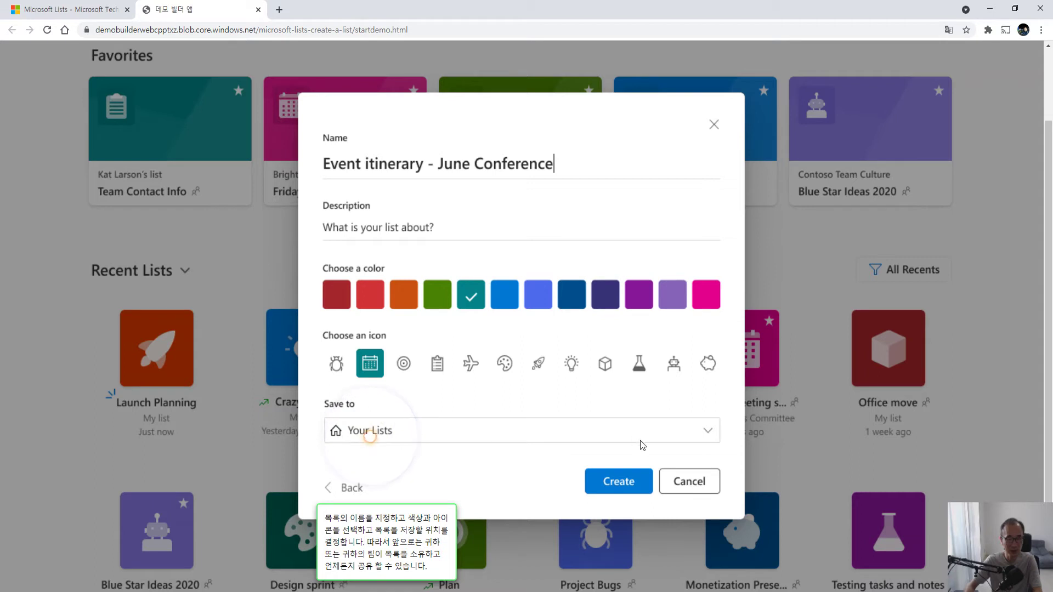
- Set the Sales site as the save location for the 'Event itinerary - June Conference' list and create it
{"action": "left_click", "coordinate": [341, 433]}
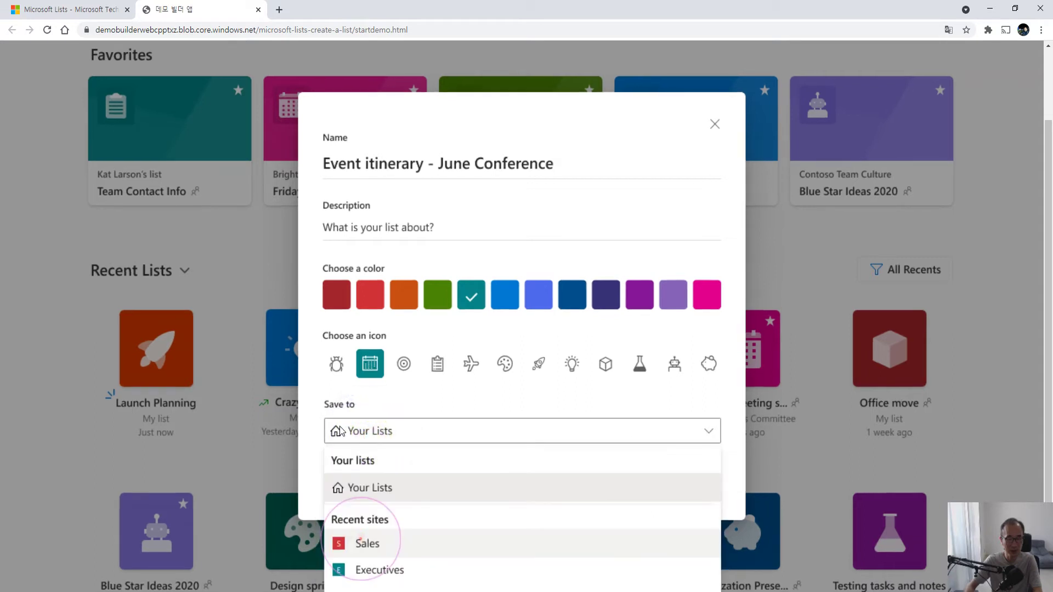
{"action": "scroll", "coordinate": [491, 428], "scroll_direction": "down", "scroll_amount": 1}
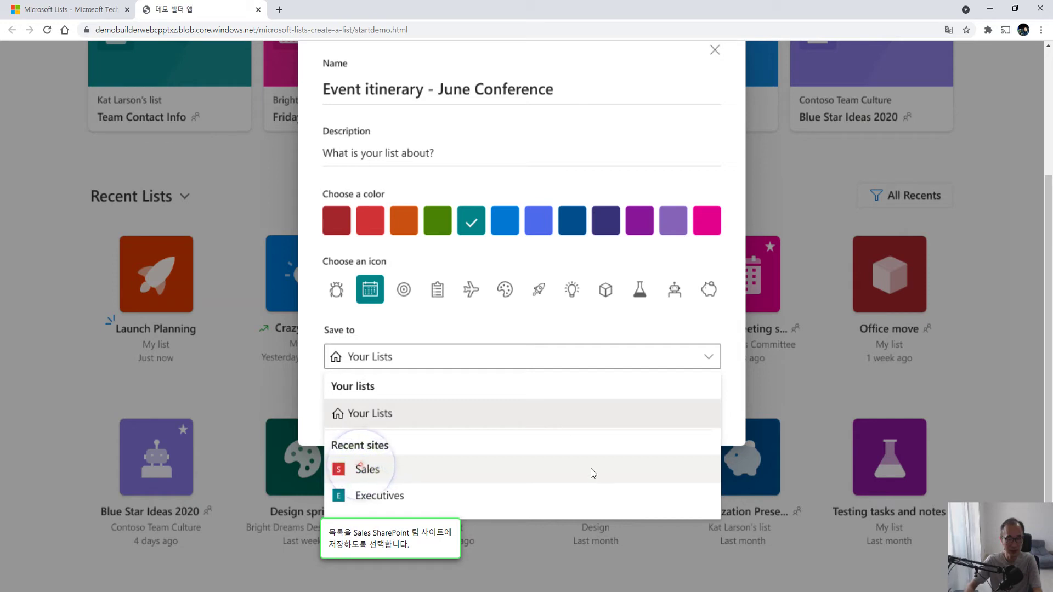
{"action": "left_click", "coordinate": [371, 472]}
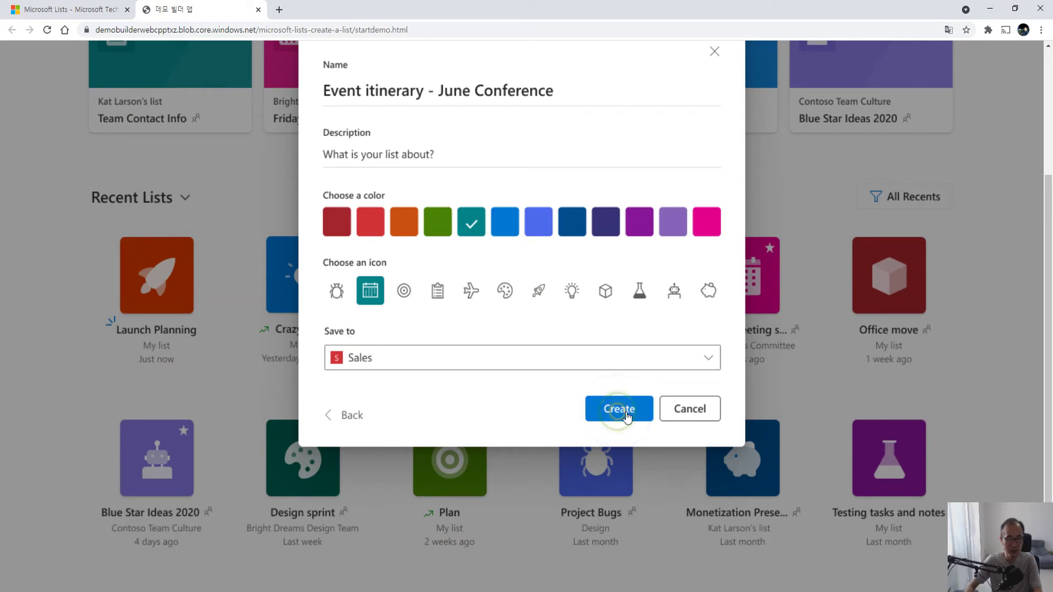
{"action": "mouse_move", "coordinate": [636, 416]}
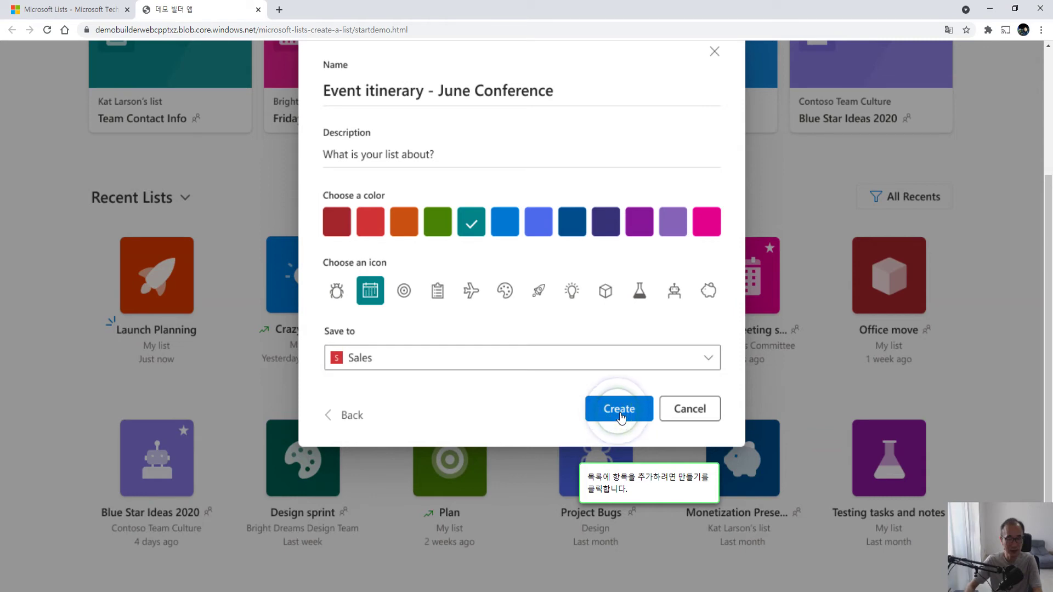
{"action": "left_click", "coordinate": [621, 416]}
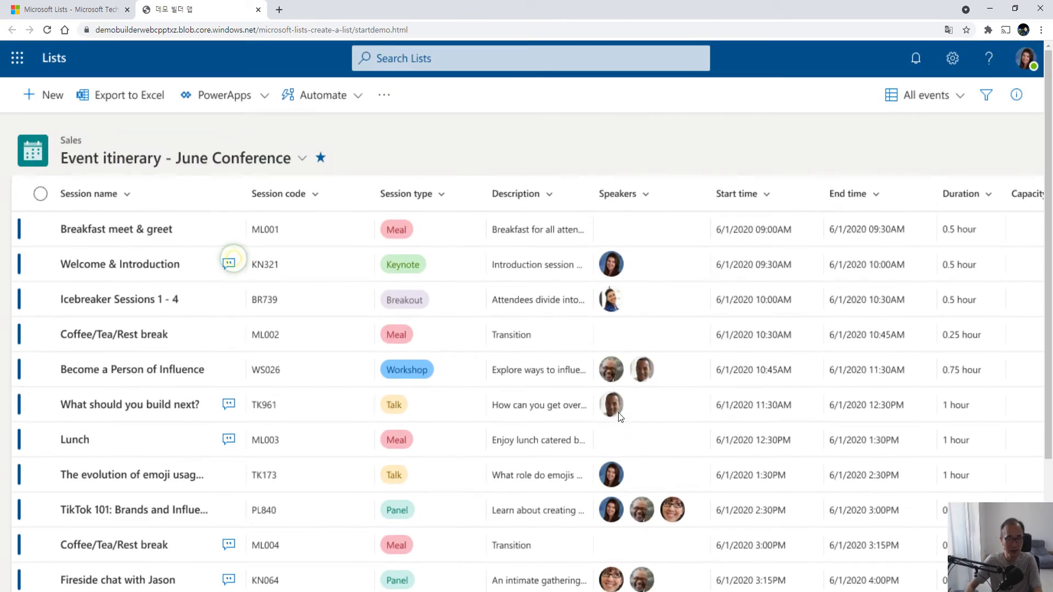
- Post the comment "This is super exciting" on the Welcome & Introduction session item
{"action": "left_click", "coordinate": [231, 261]}
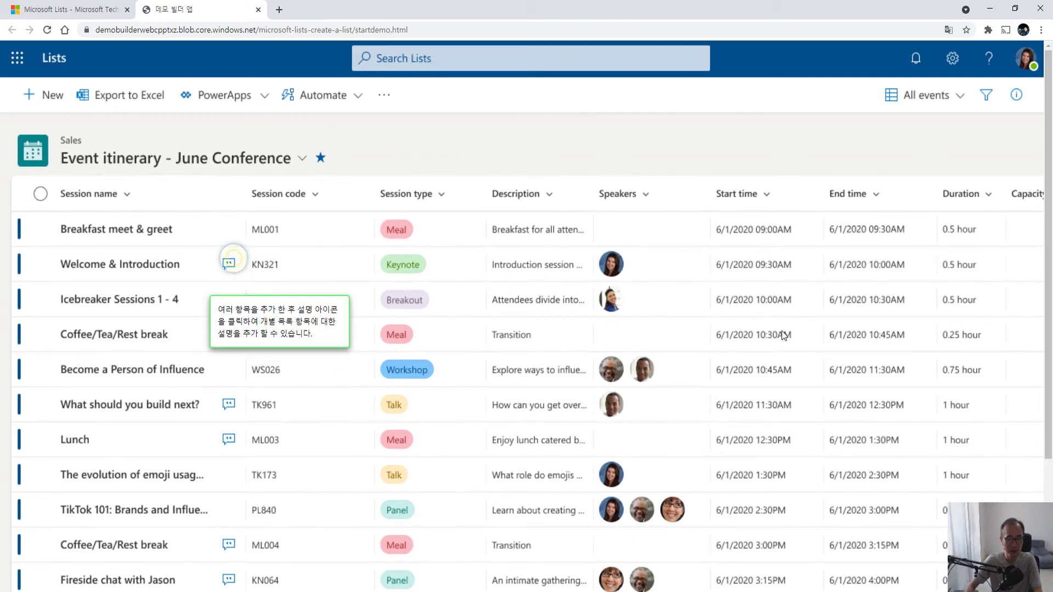
{"action": "left_click", "coordinate": [229, 265]}
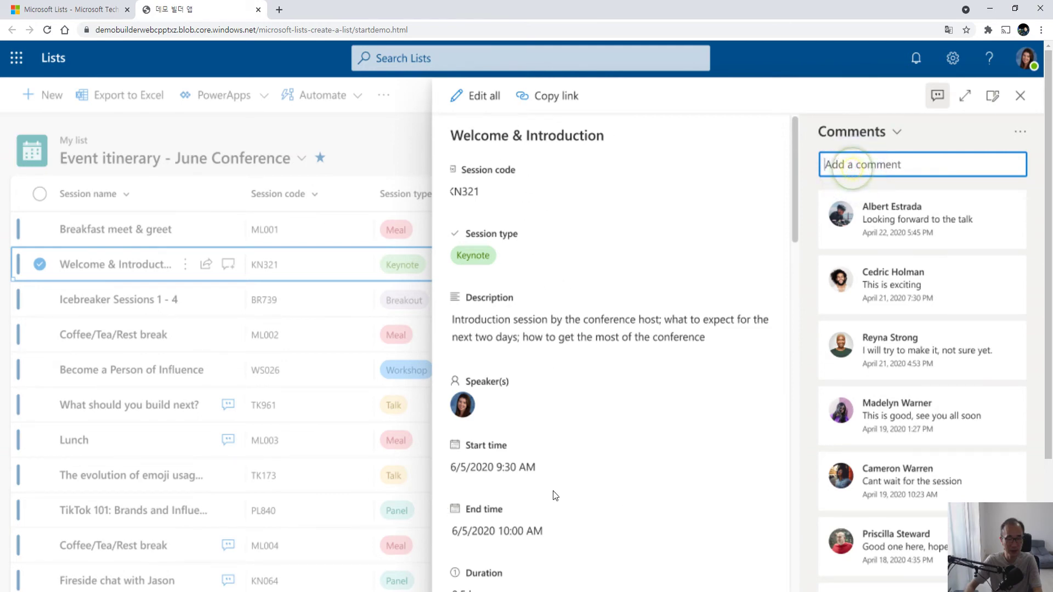
{"action": "scroll", "coordinate": [593, 397], "scroll_direction": "down", "scroll_amount": 3}
{"action": "scroll", "coordinate": [586, 401], "scroll_direction": "up", "scroll_amount": 3}
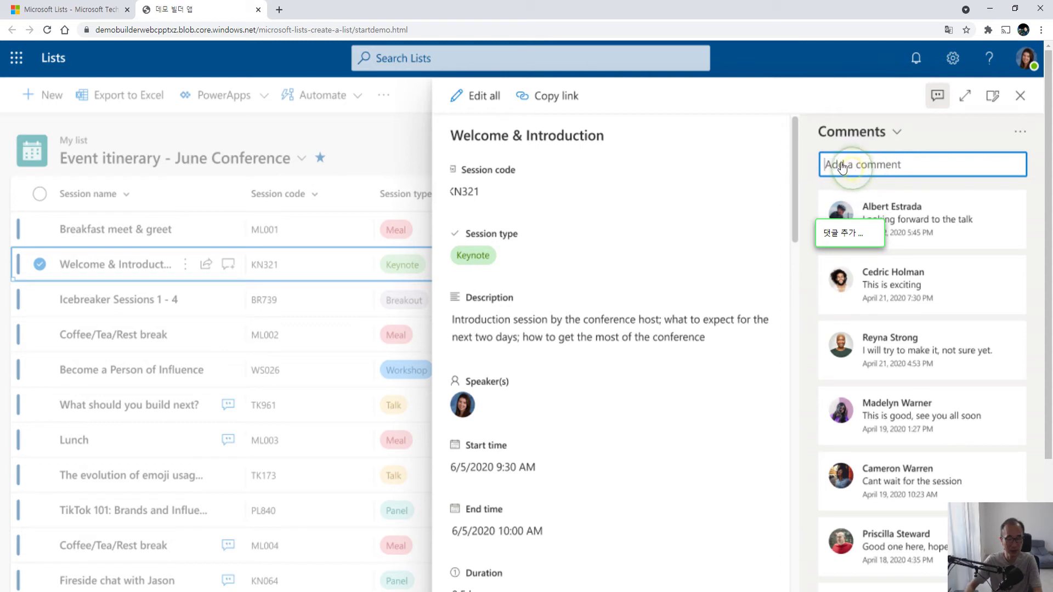
{"action": "left_click", "coordinate": [851, 167]}
{"action": "left_click", "coordinate": [838, 165]}
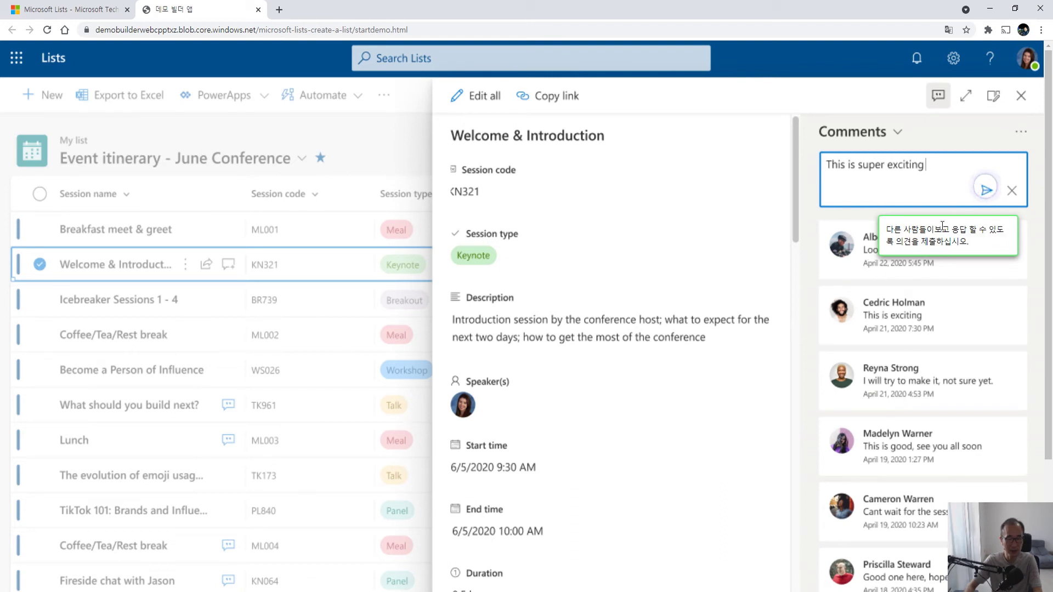
{"action": "left_click", "coordinate": [986, 193]}
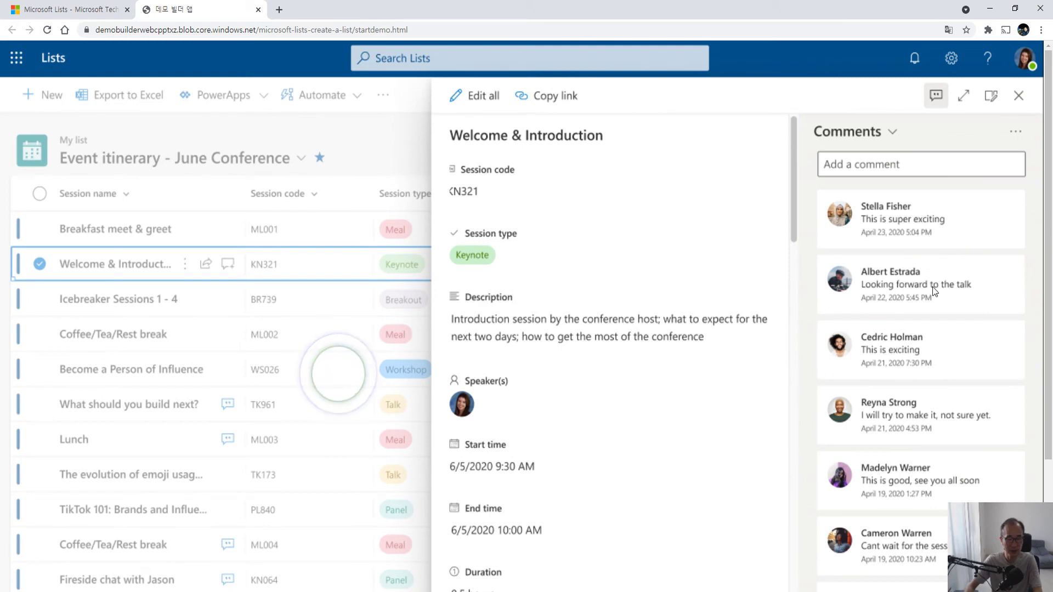
- Review the Welcome & Introduction item's comments and details, and return to the event itinerary list
{"action": "scroll", "coordinate": [932, 293], "scroll_direction": "down", "scroll_amount": 2}
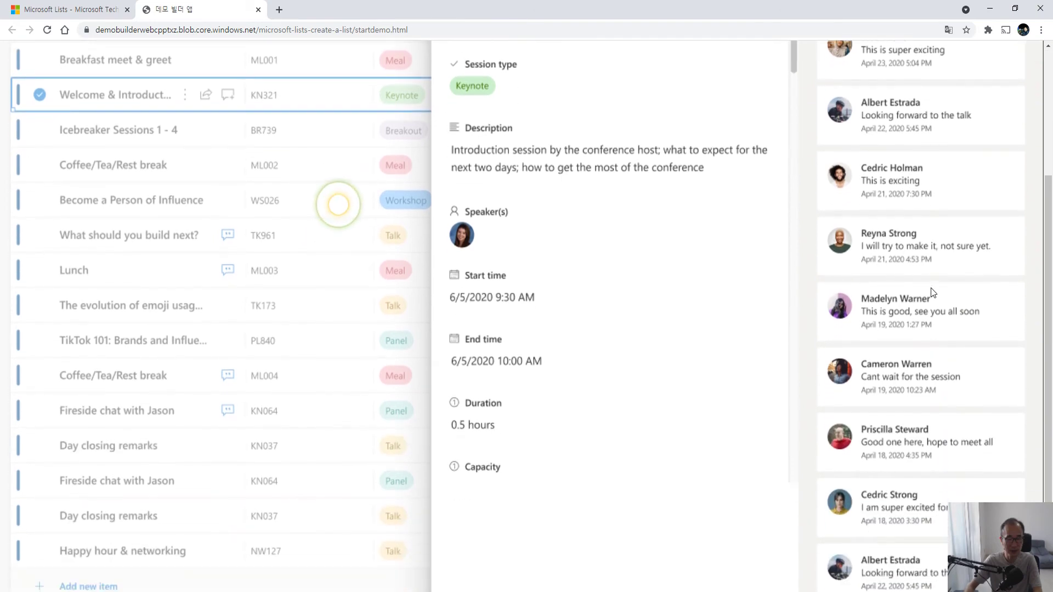
{"action": "scroll", "coordinate": [935, 291], "scroll_direction": "up", "scroll_amount": 2}
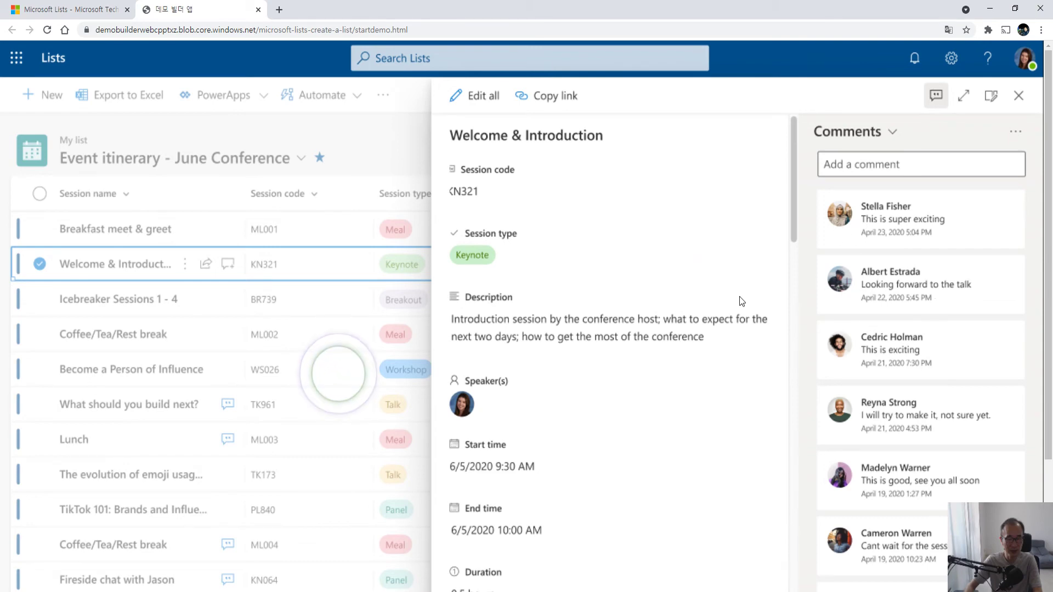
{"action": "scroll", "coordinate": [745, 303], "scroll_direction": "down", "scroll_amount": 1}
{"action": "scroll", "coordinate": [744, 303], "scroll_direction": "down", "scroll_amount": 3}
{"action": "scroll", "coordinate": [741, 304], "scroll_direction": "up", "scroll_amount": 4}
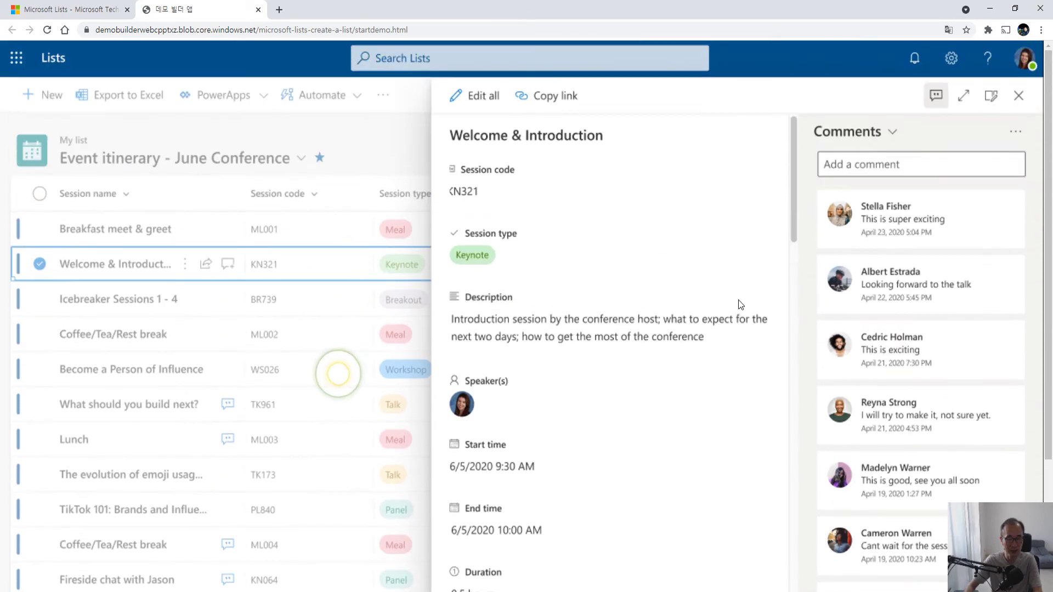
{"action": "left_click", "coordinate": [336, 382]}
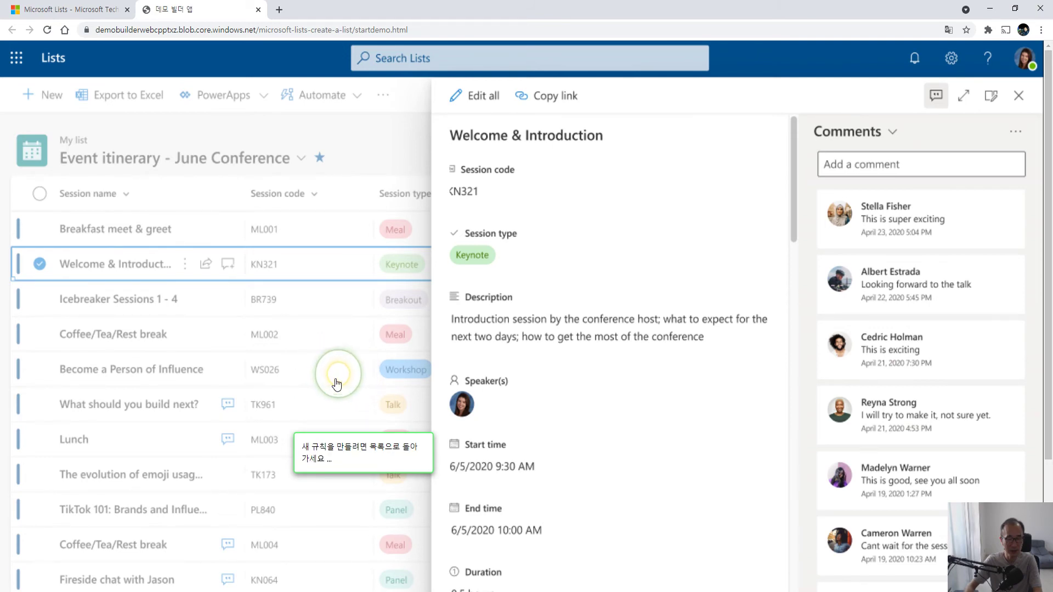
{"action": "left_click", "coordinate": [1018, 102]}
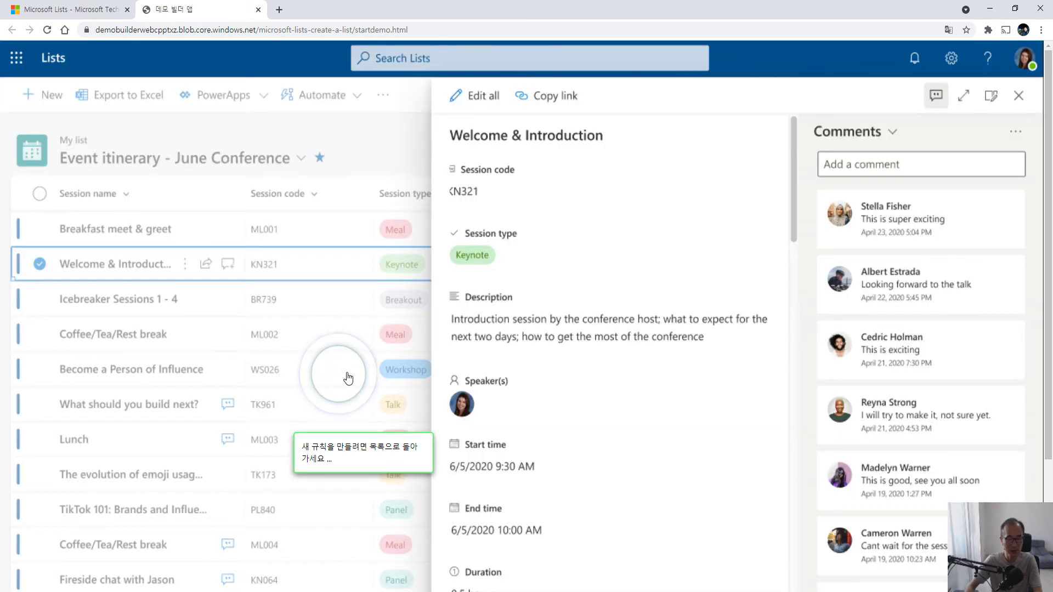
{"action": "left_click", "coordinate": [344, 375]}
{"action": "left_click", "coordinate": [347, 373]}
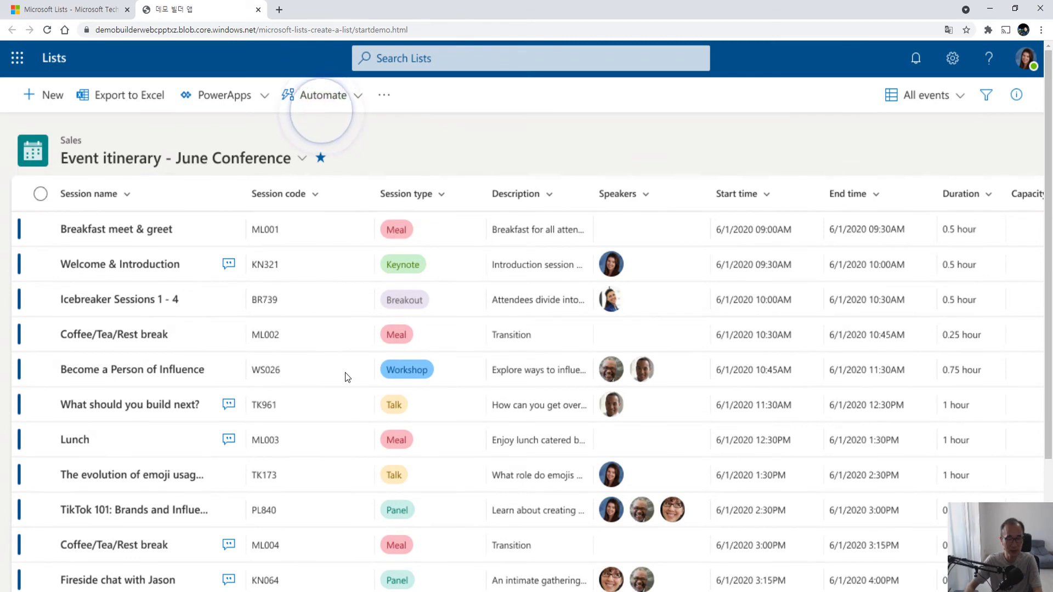
- Start an automation rule for the list that notifies someone when a new item is created
{"action": "mouse_move", "coordinate": [350, 108]}
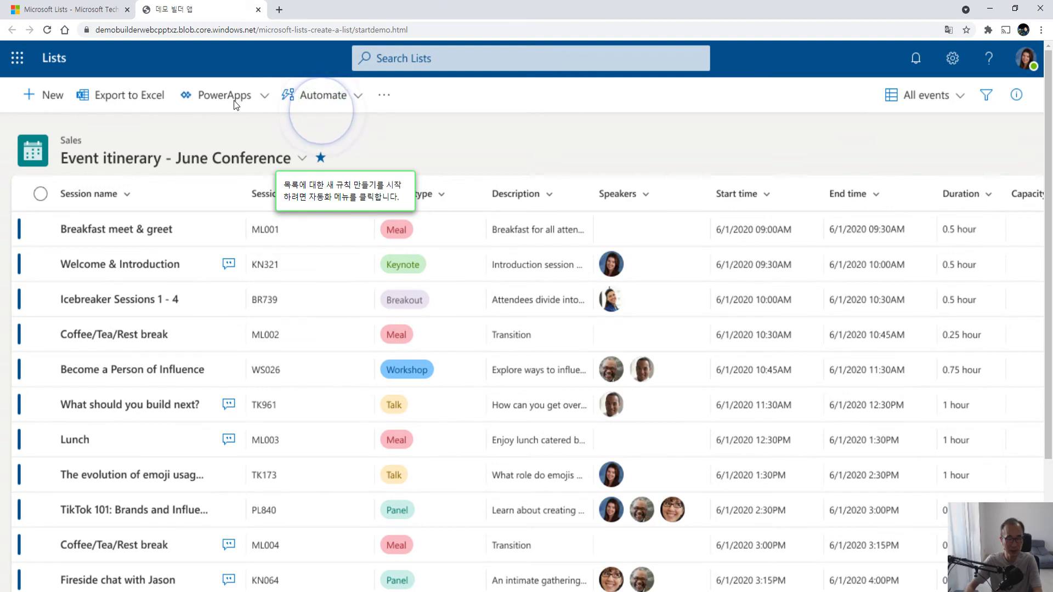
{"action": "left_click", "coordinate": [342, 102]}
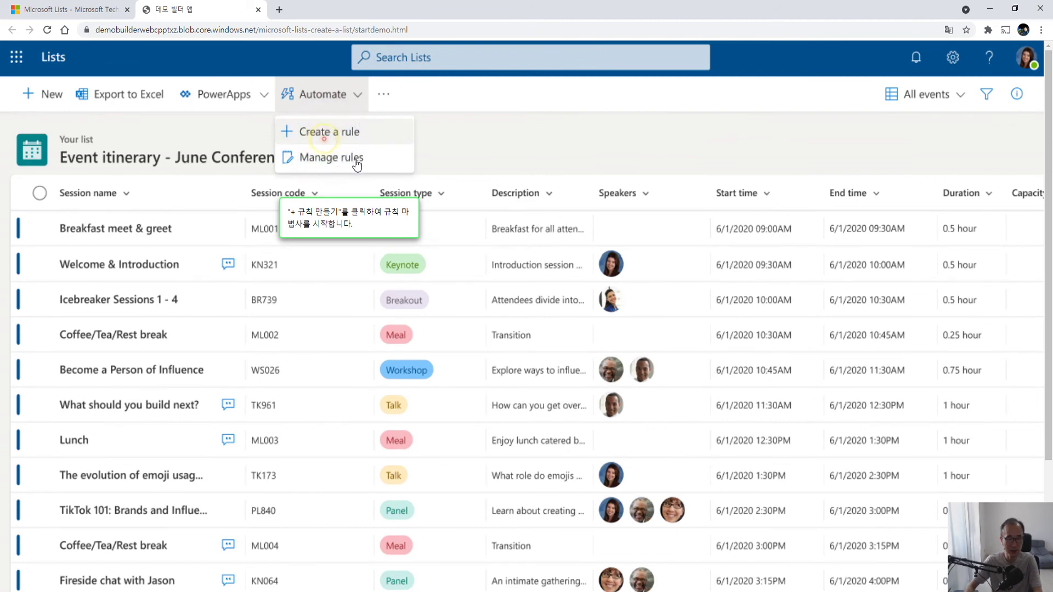
{"action": "left_click", "coordinate": [333, 134]}
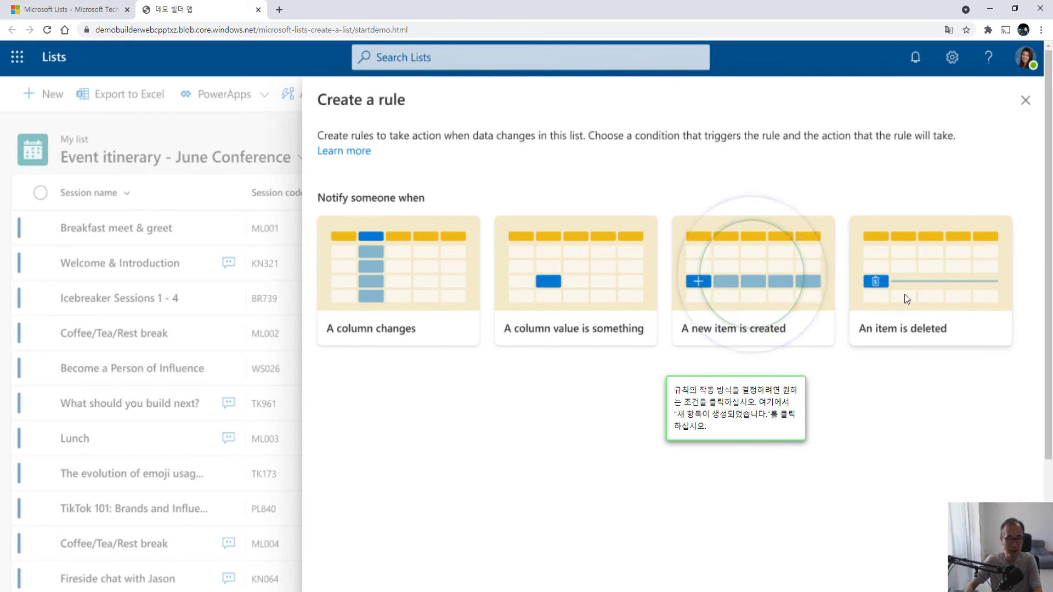
{"action": "left_click", "coordinate": [726, 288]}
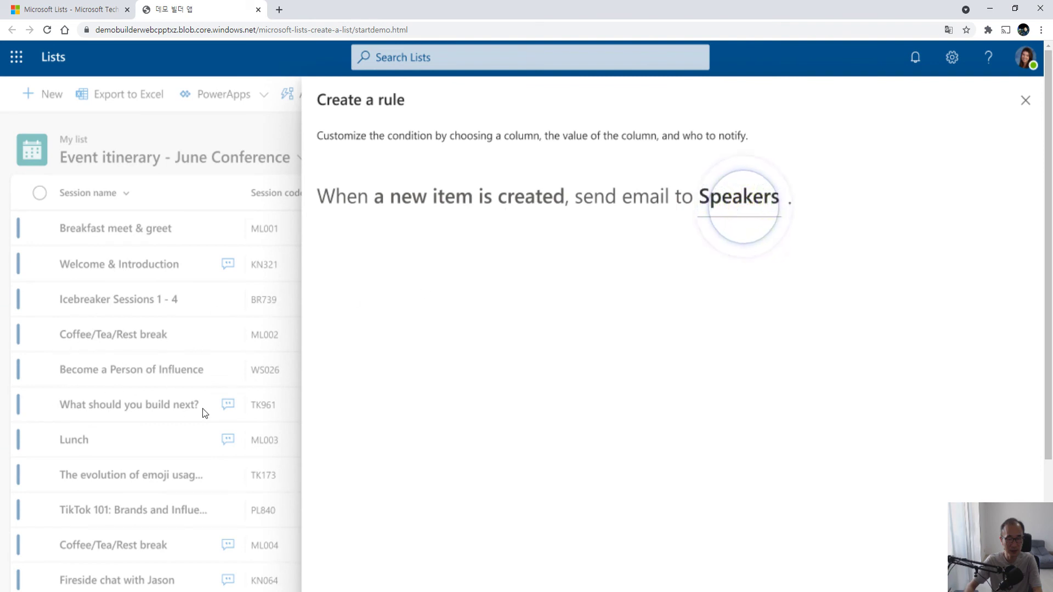
- Replace Speakers as the rule's email recipient with the suggested individual person
{"action": "mouse_move", "coordinate": [717, 211]}
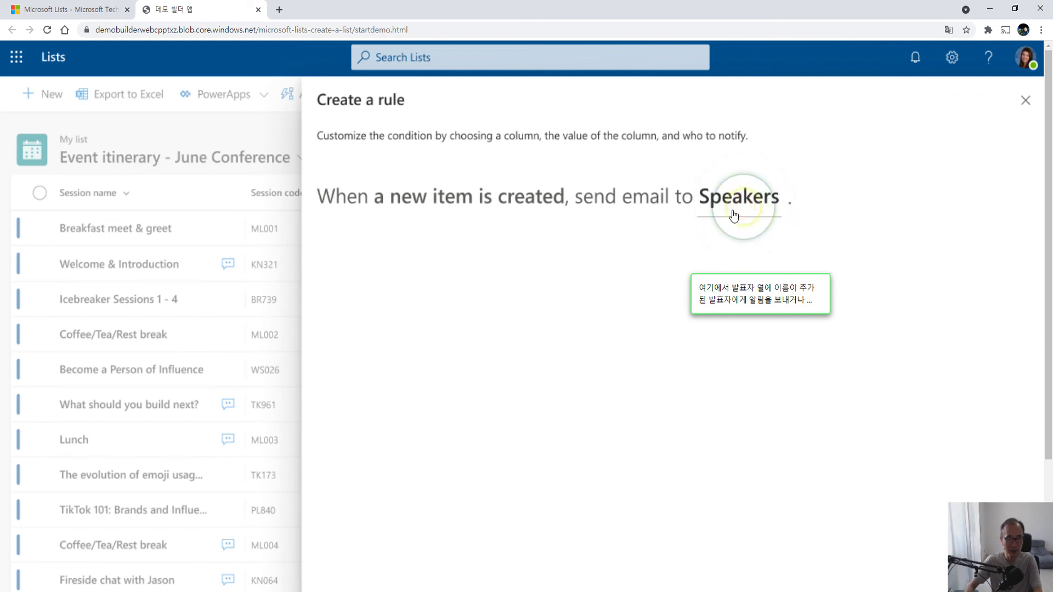
{"action": "left_click", "coordinate": [734, 215]}
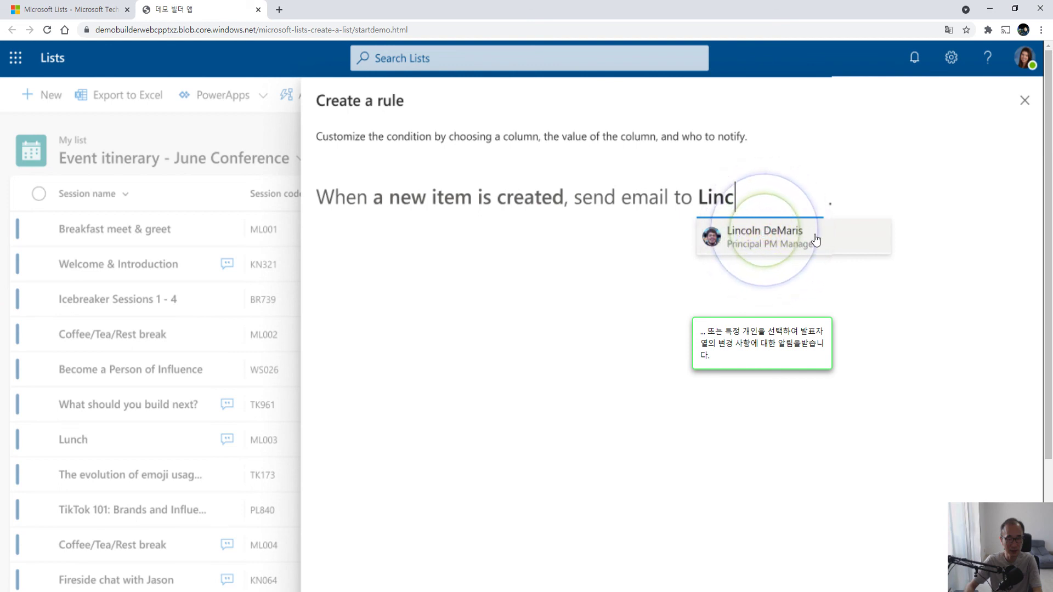
{"action": "left_click", "coordinate": [735, 202]}
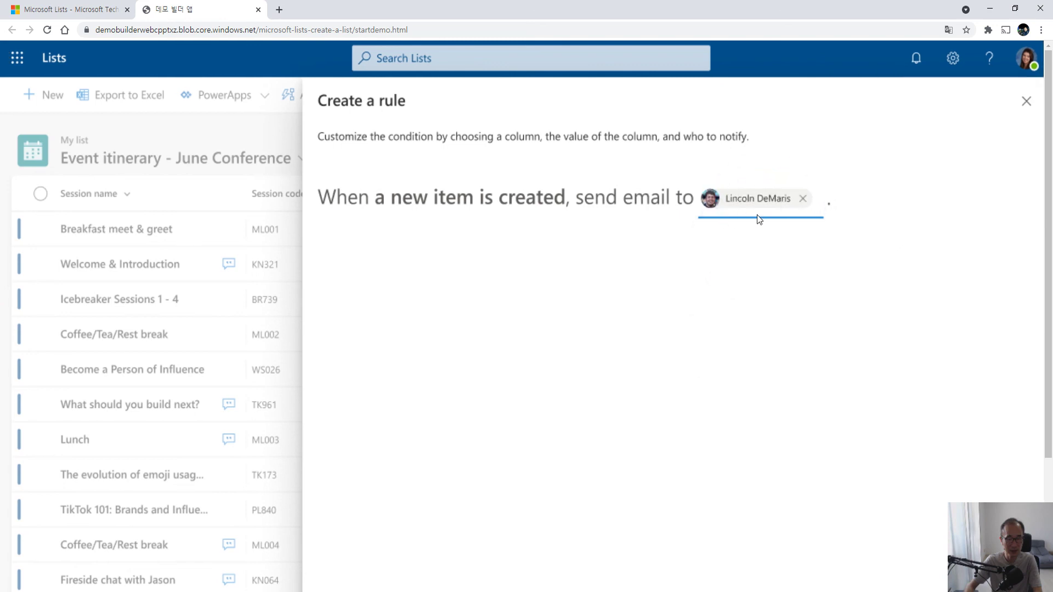
- Create the new-item notification rule and go back to the Lists home page
{"action": "scroll", "coordinate": [730, 238], "scroll_direction": "down", "scroll_amount": 2}
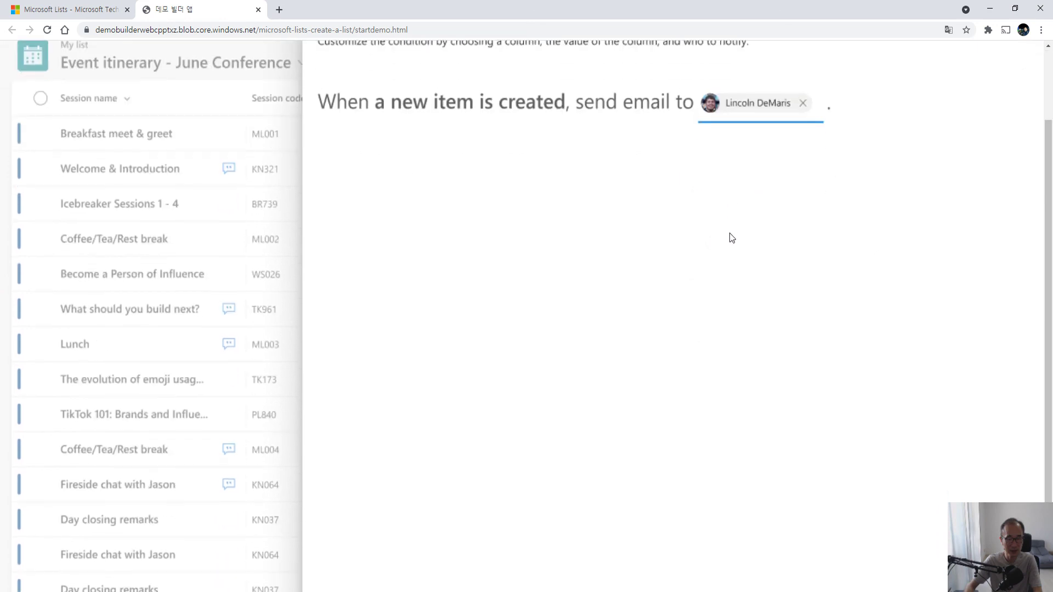
{"action": "scroll", "coordinate": [613, 238], "scroll_direction": "up", "scroll_amount": 2}
{"action": "scroll", "coordinate": [613, 238], "scroll_direction": "down", "scroll_amount": 2}
{"action": "scroll", "coordinate": [837, 439], "scroll_direction": "down", "scroll_amount": 3}
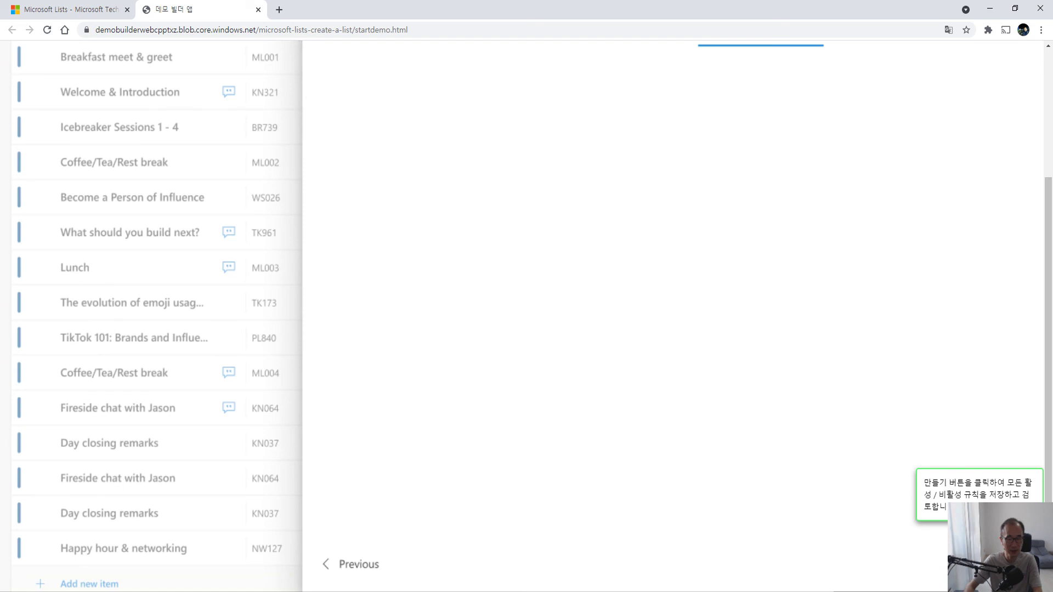
{"action": "left_click", "coordinate": [539, 54]}
{"action": "scroll", "coordinate": [749, 467], "scroll_direction": "up", "scroll_amount": 3}
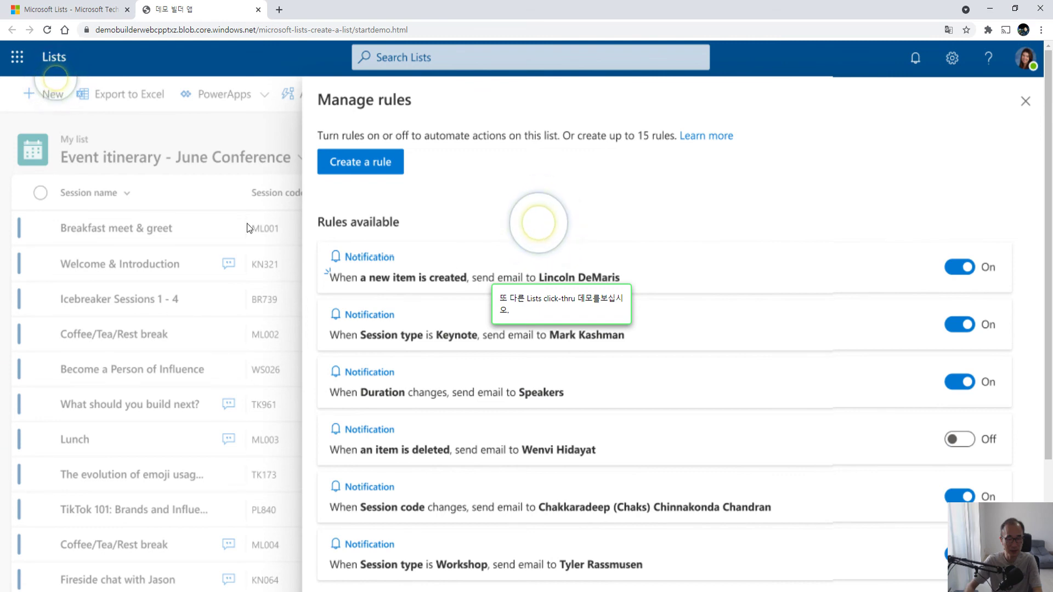
{"action": "left_click", "coordinate": [65, 95]}
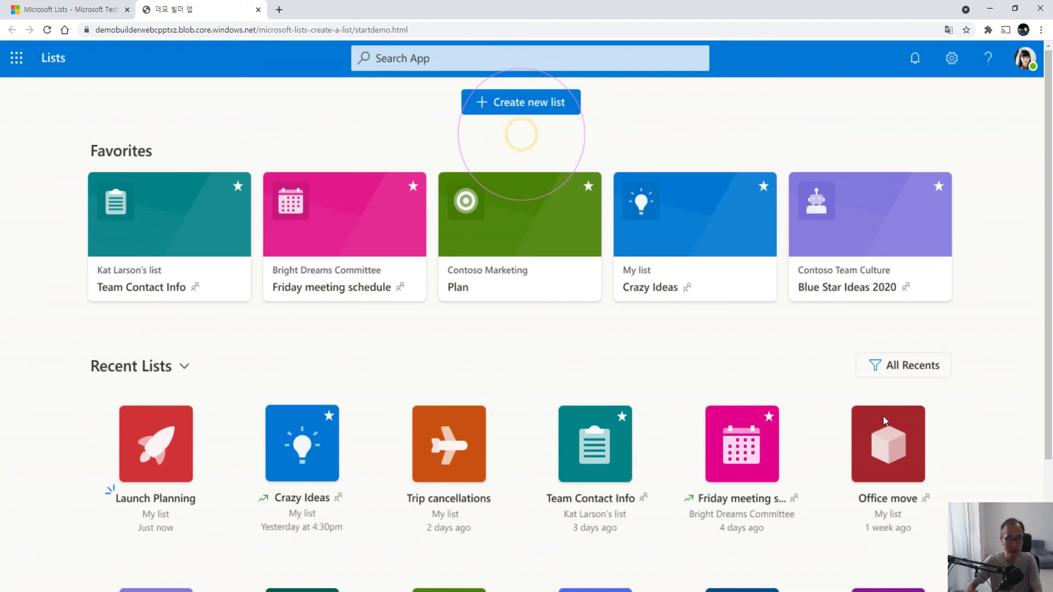